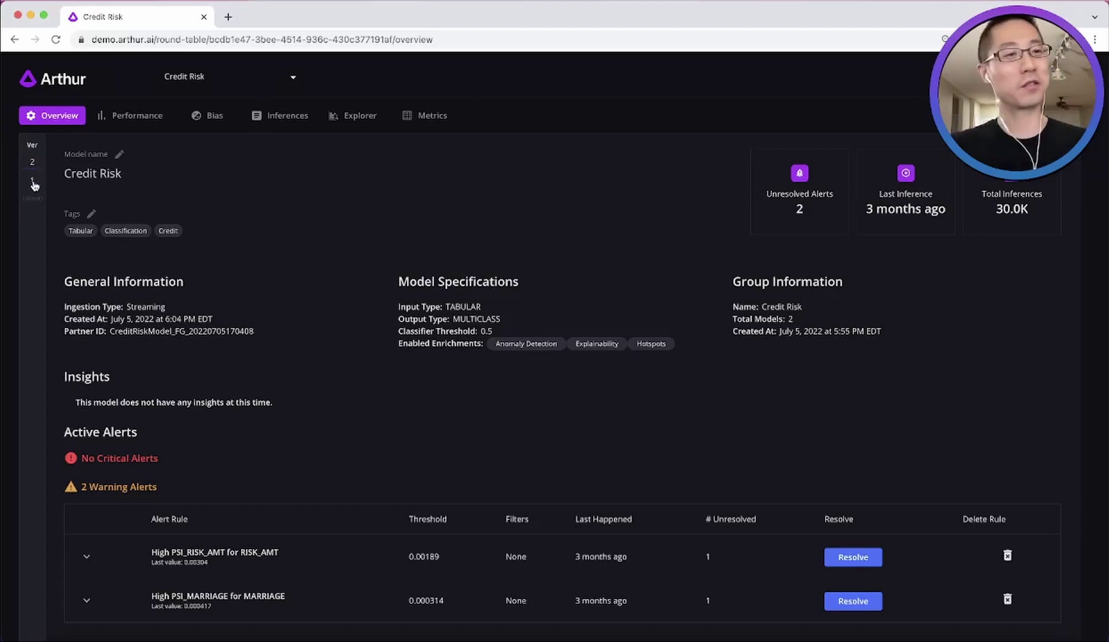
Open version 1 of the Credit Risk model and review its low-accuracy insights
click(33, 184)
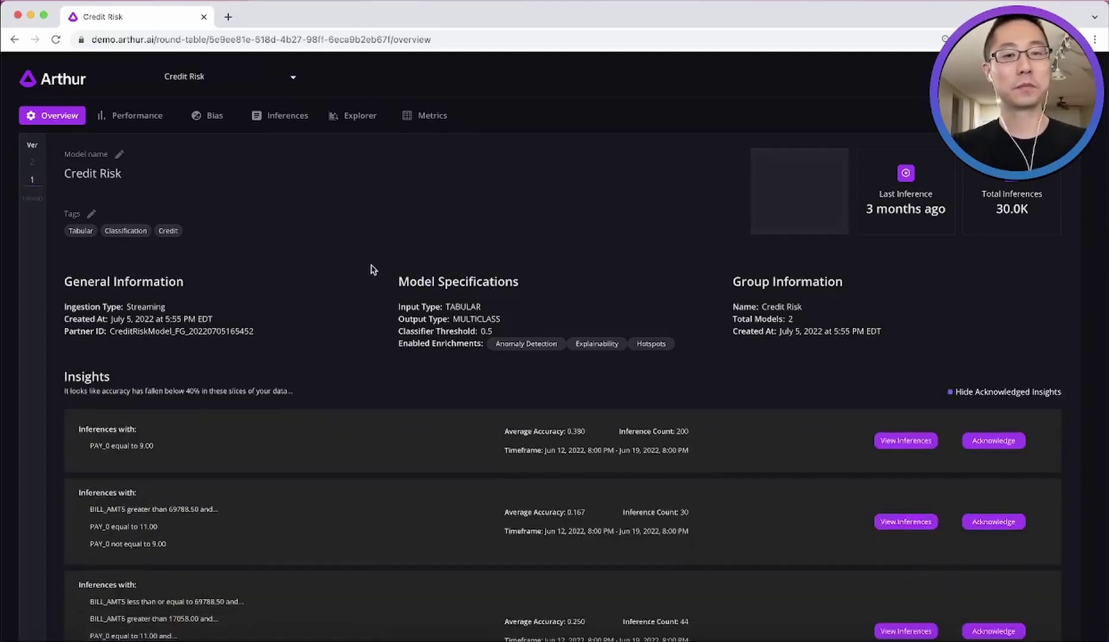
scroll(675, 325, down, 5)
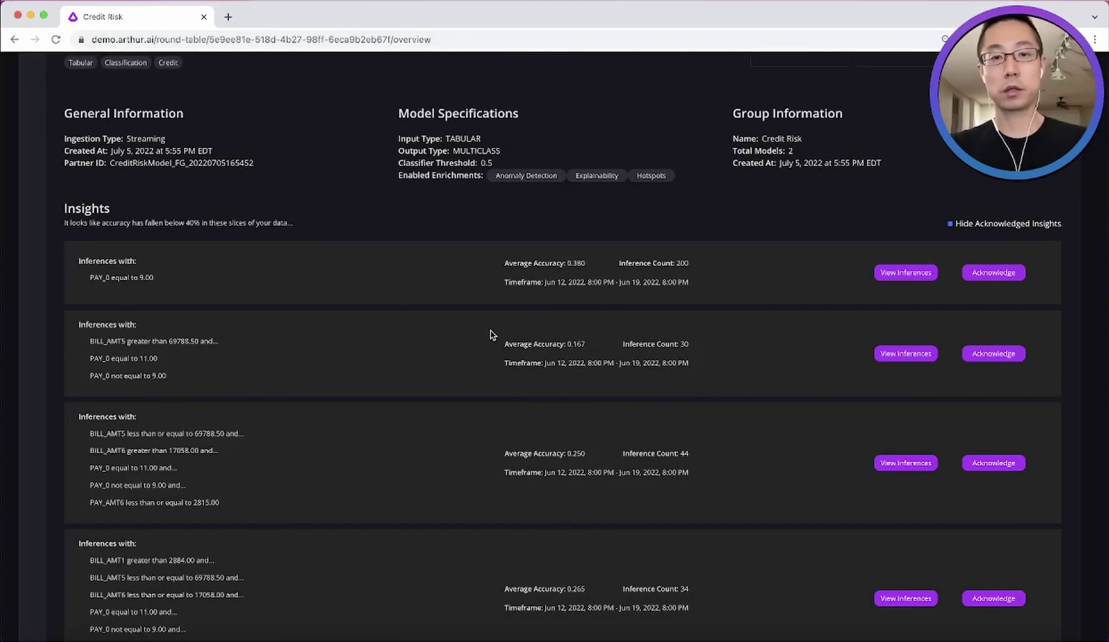
scroll(487, 333, down, 3)
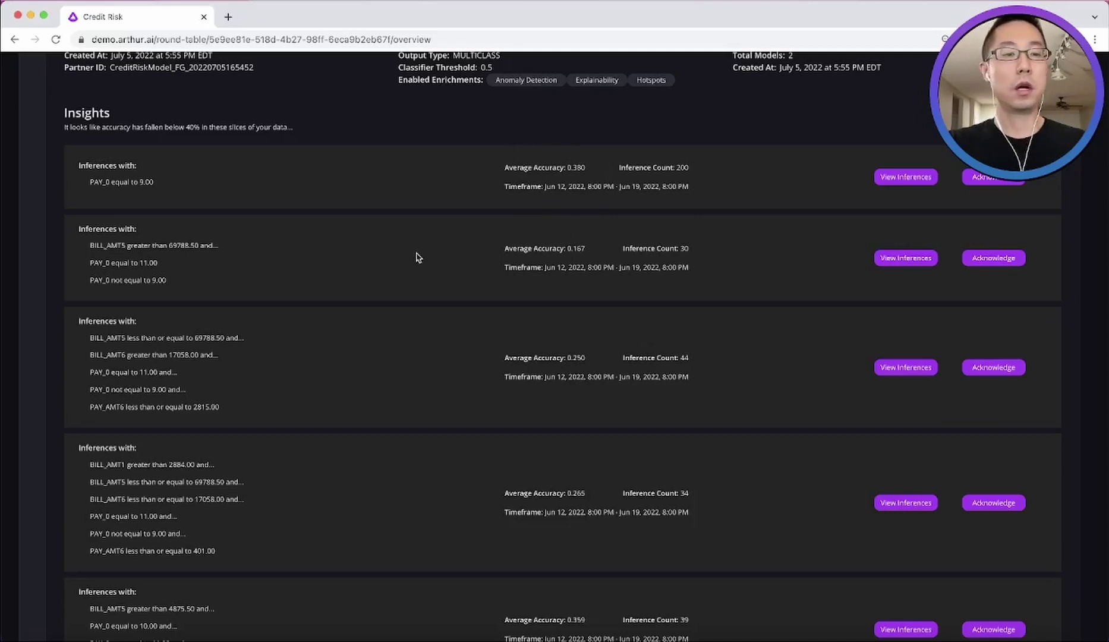
scroll(416, 251, down, 2)
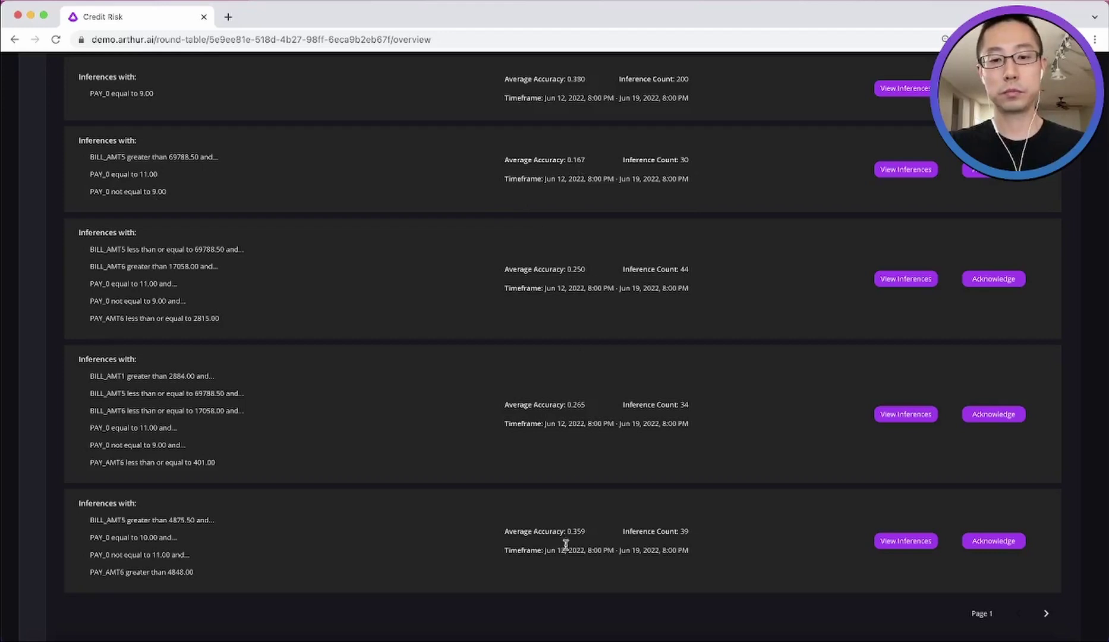
scroll(825, 333, up, 1)
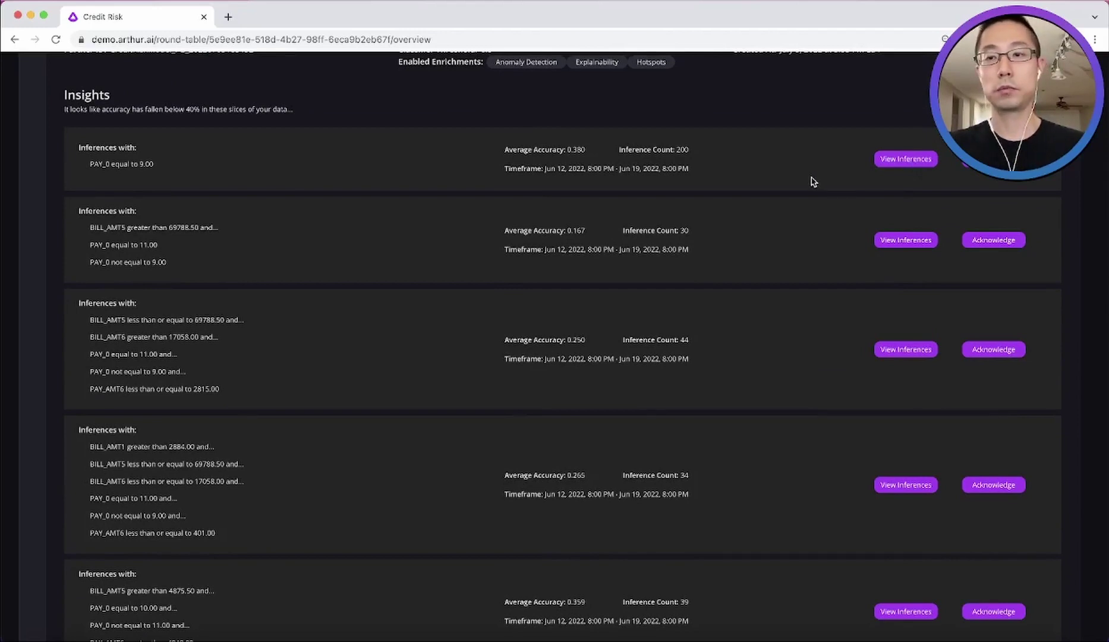
scroll(812, 181, up, 4)
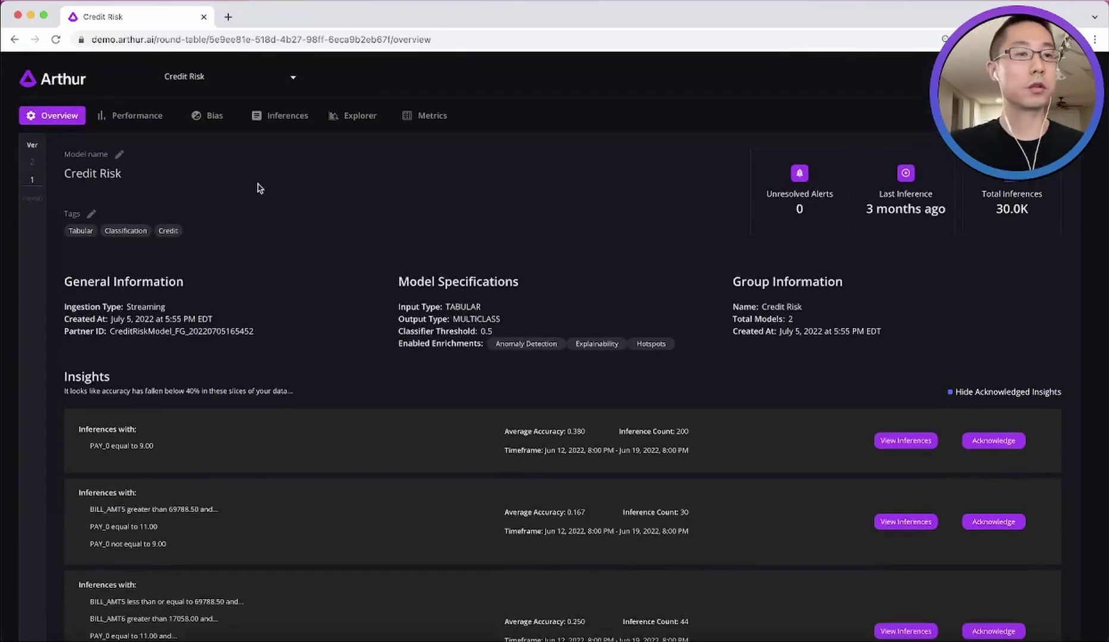
Plot the Accuracy Rate metric in the model's performance view
click(130, 119)
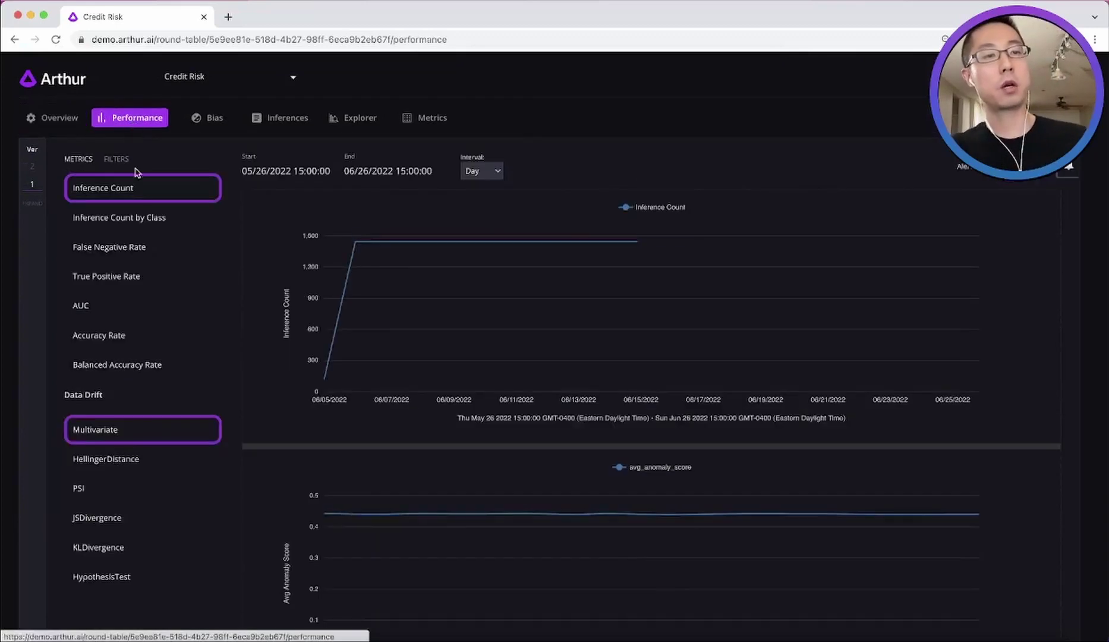
scroll(150, 297, down, 2)
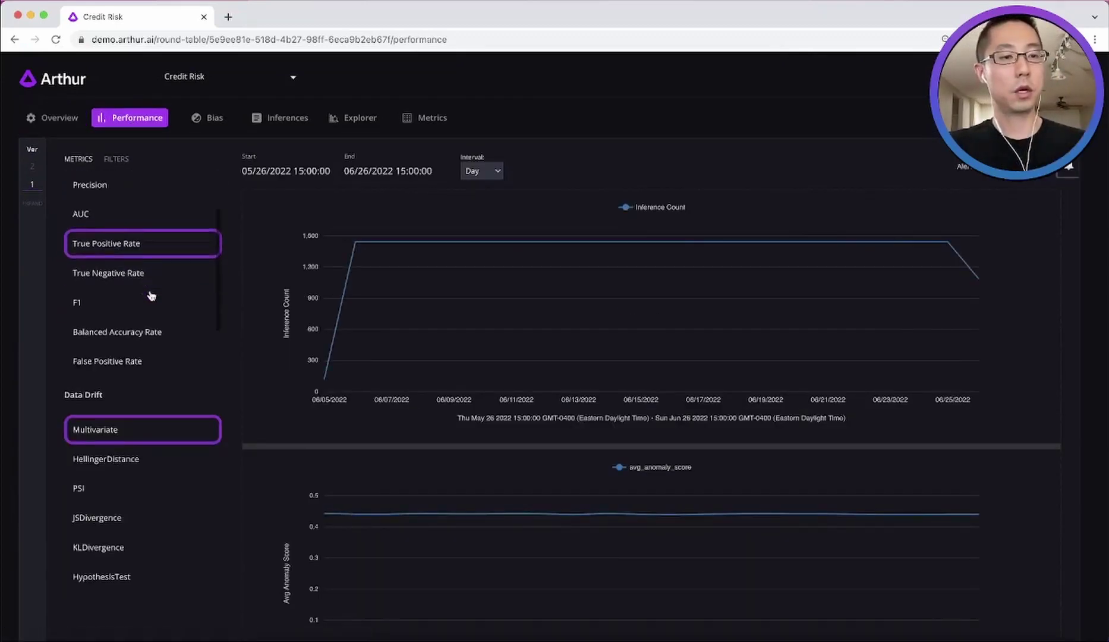
scroll(151, 295, down, 2)
click(121, 332)
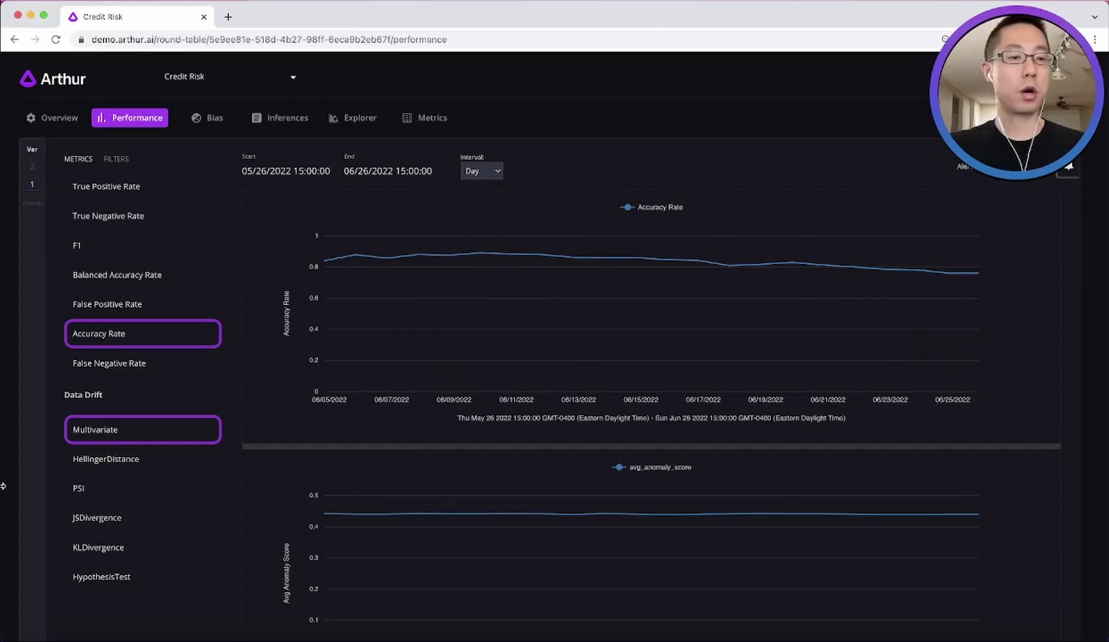
Plot JSDivergence as the data drift metric and add the PAY_0 attribute to its chart
click(79, 517)
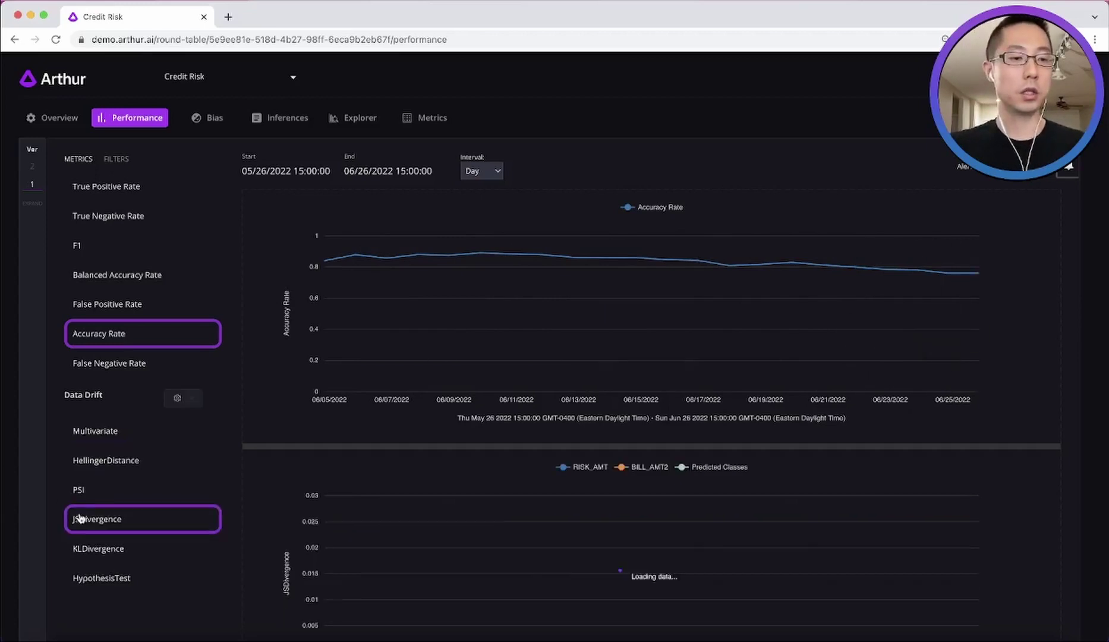
click(189, 402)
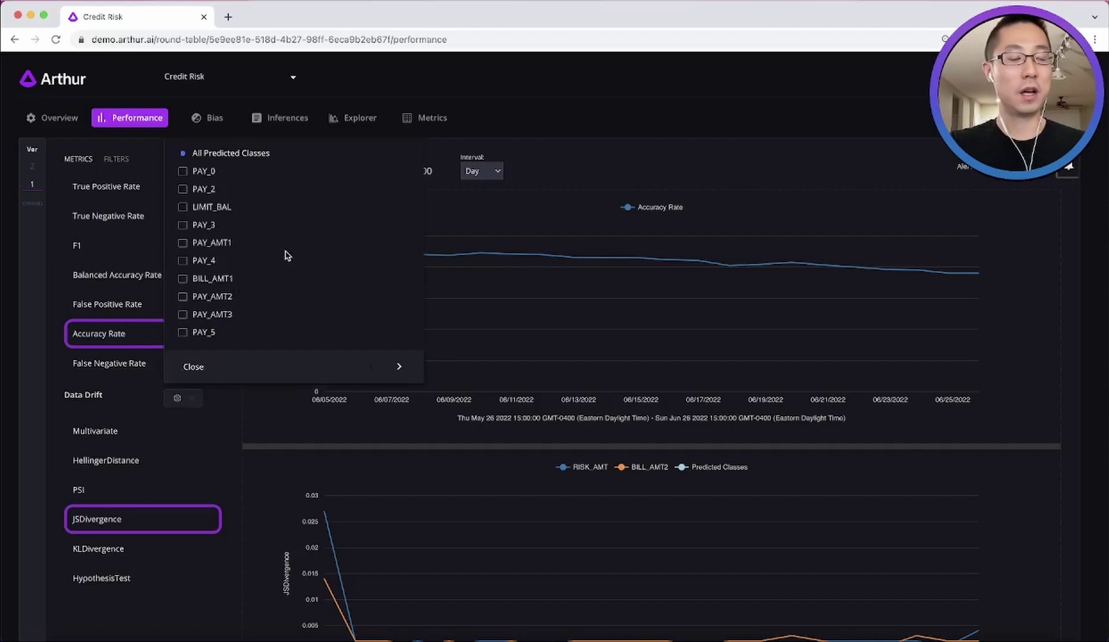
click(183, 172)
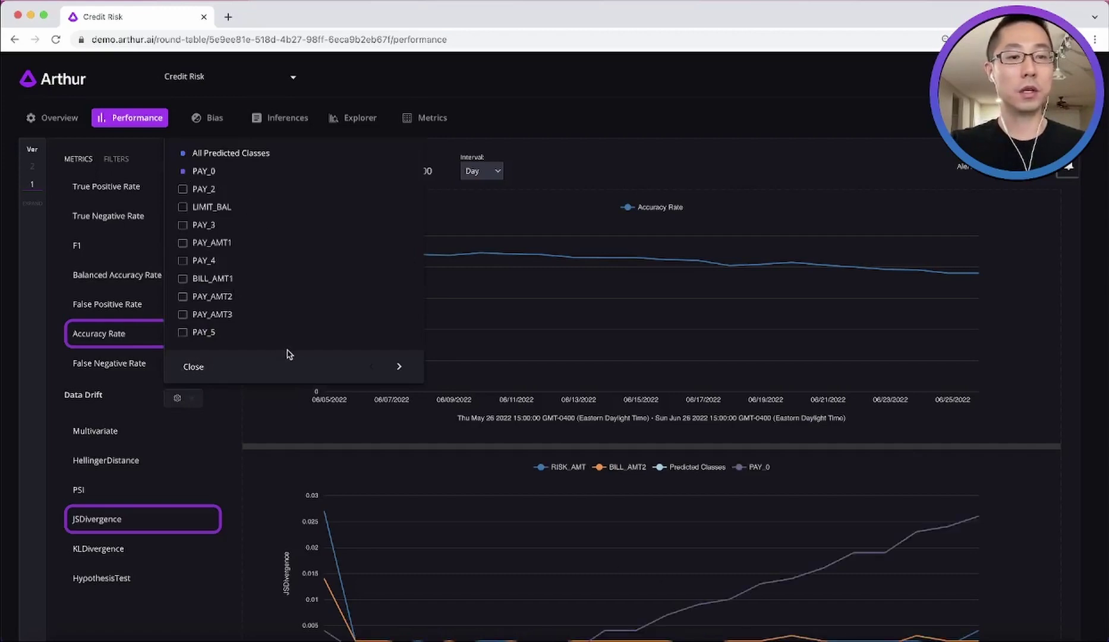
click(194, 367)
Select the period from about 6/15/2022 to 6/25/2022 on the JSDivergence drift chart
scroll(452, 461, down, 3)
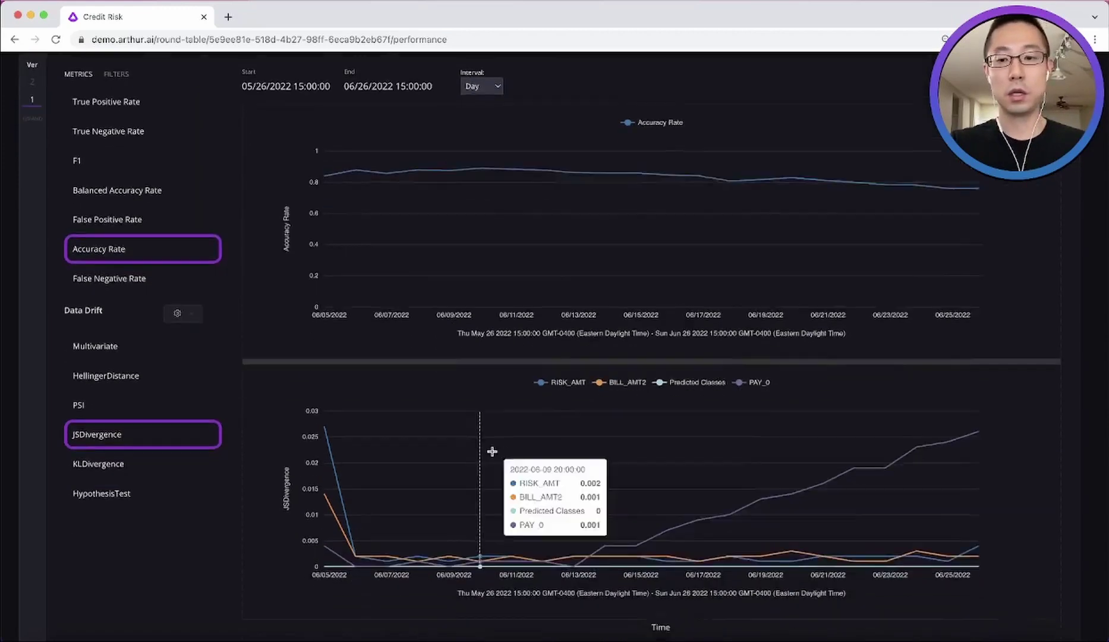
scroll(493, 451, down, 2)
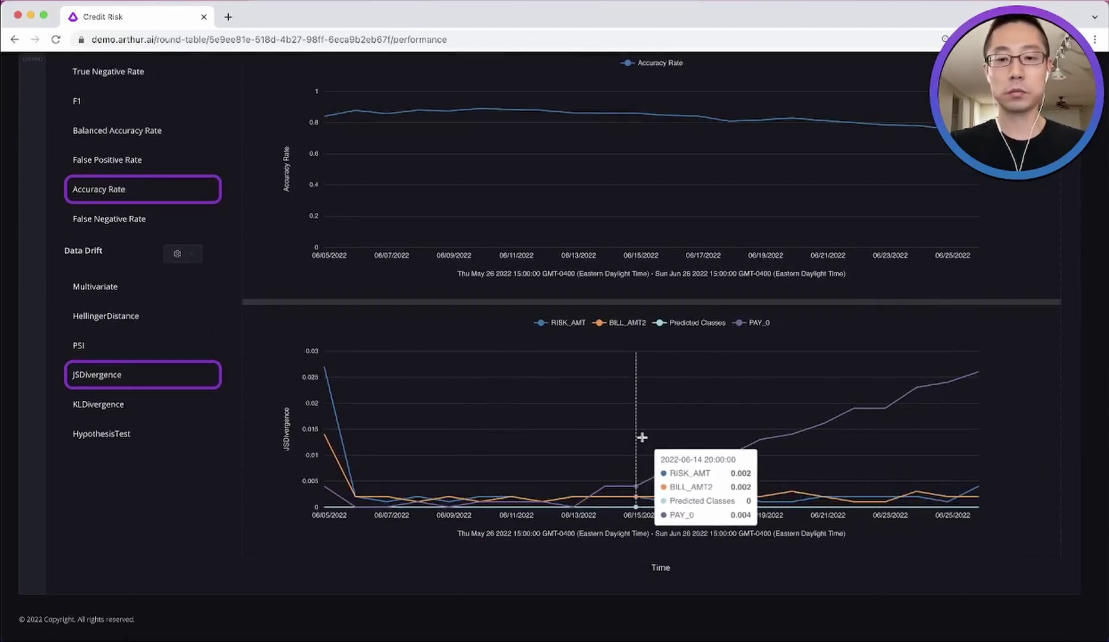
drag(641, 437, 970, 421)
scroll(824, 274, up, 3)
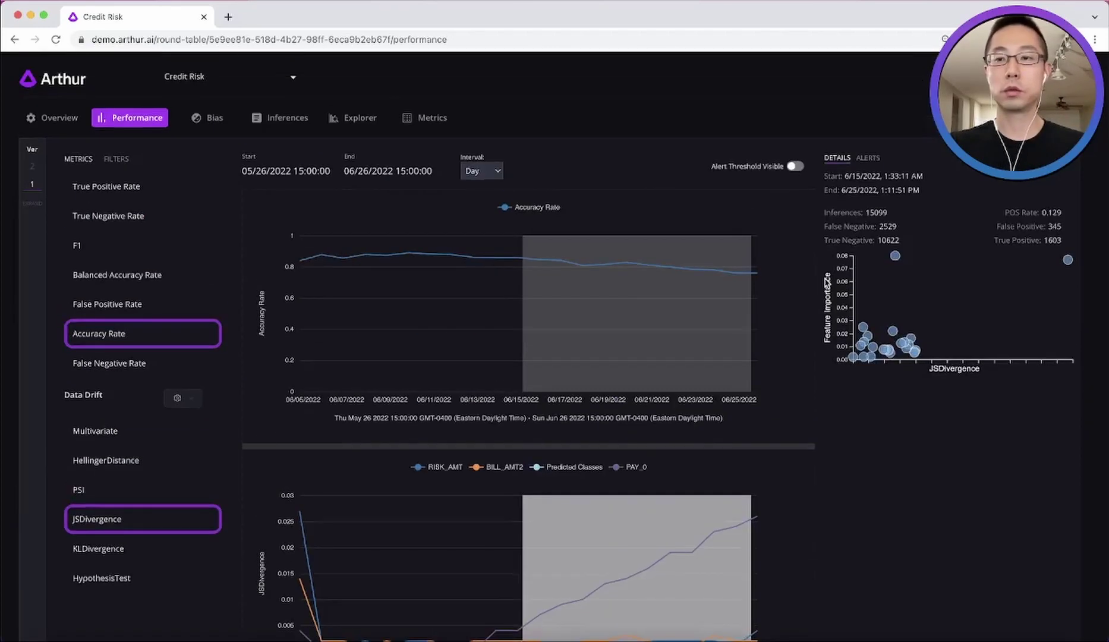
Show the PAY_0 distribution from the feature importance scatter plot and compare its reference and selection bars
mouse_move(1067, 260)
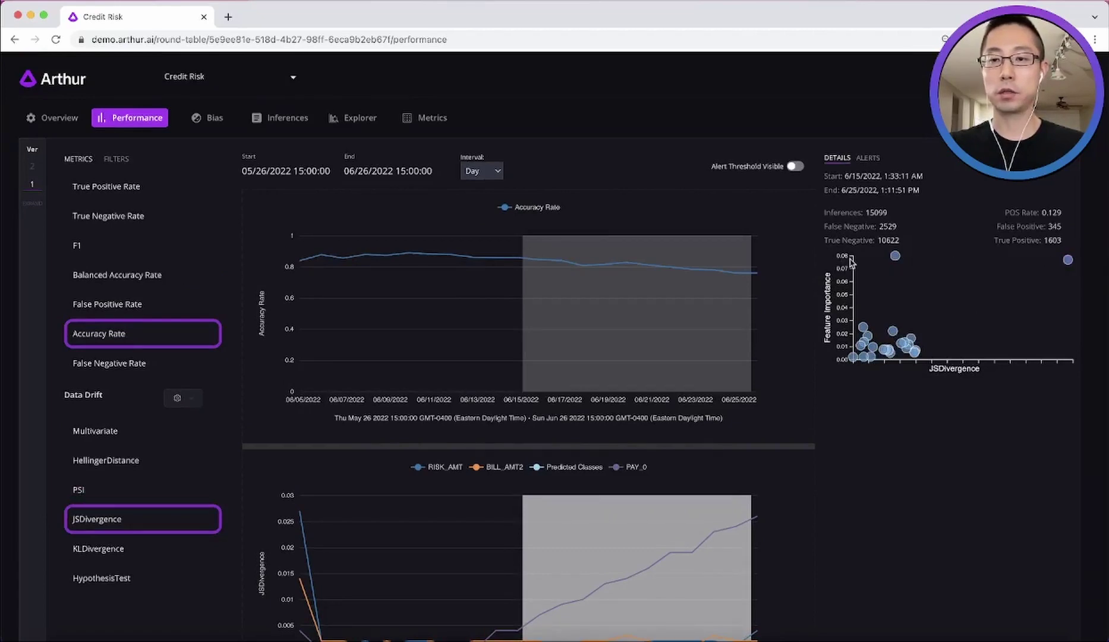
click(1068, 260)
mouse_move(997, 471)
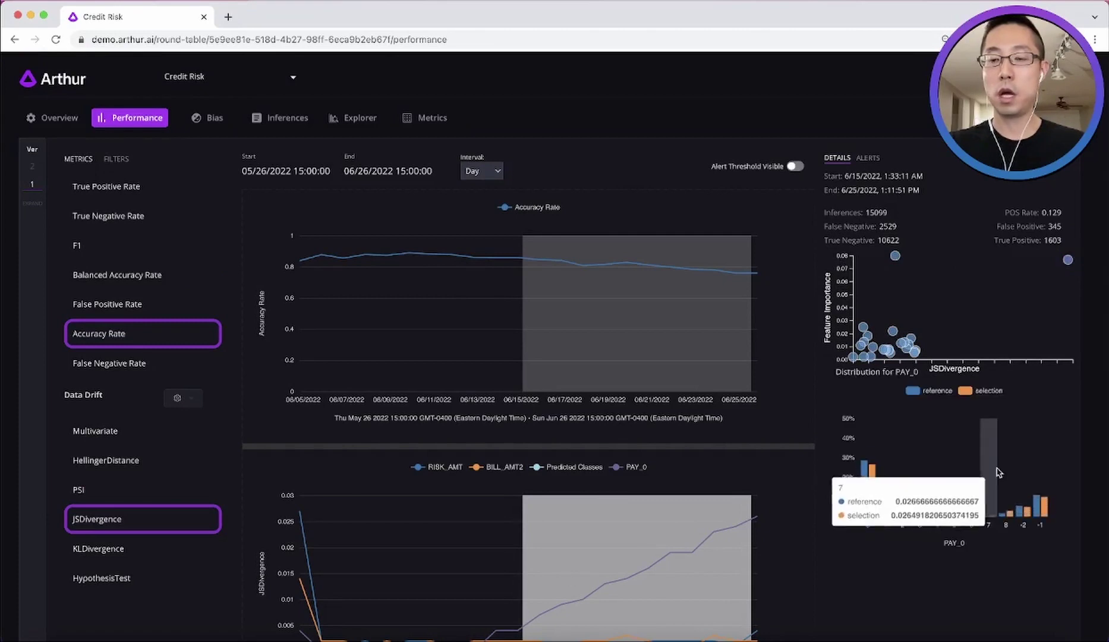
mouse_move(869, 463)
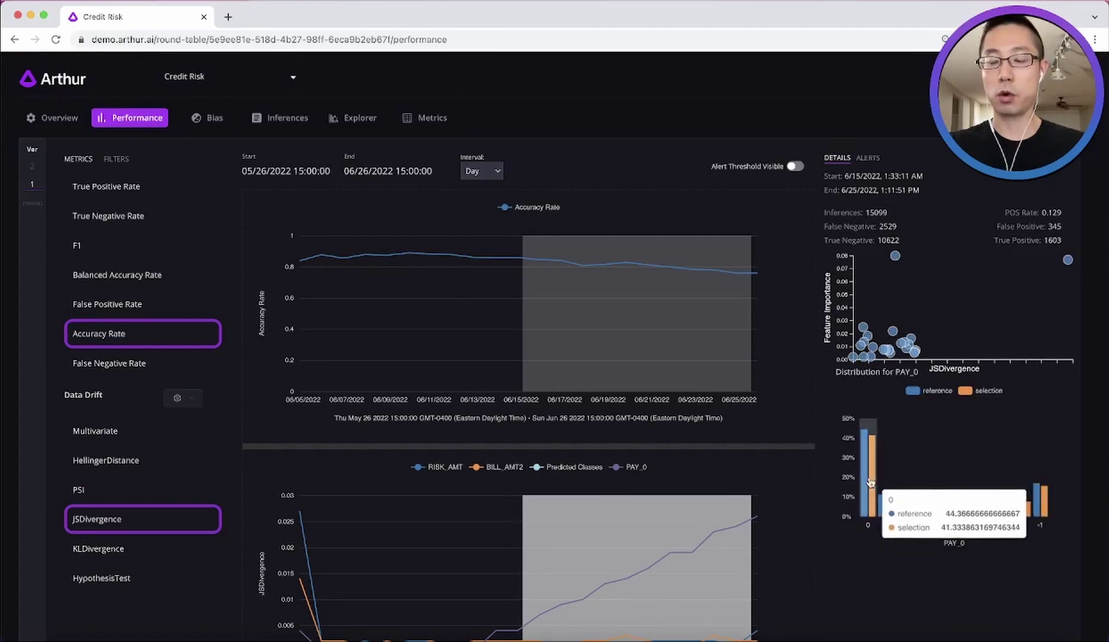
mouse_move(882, 483)
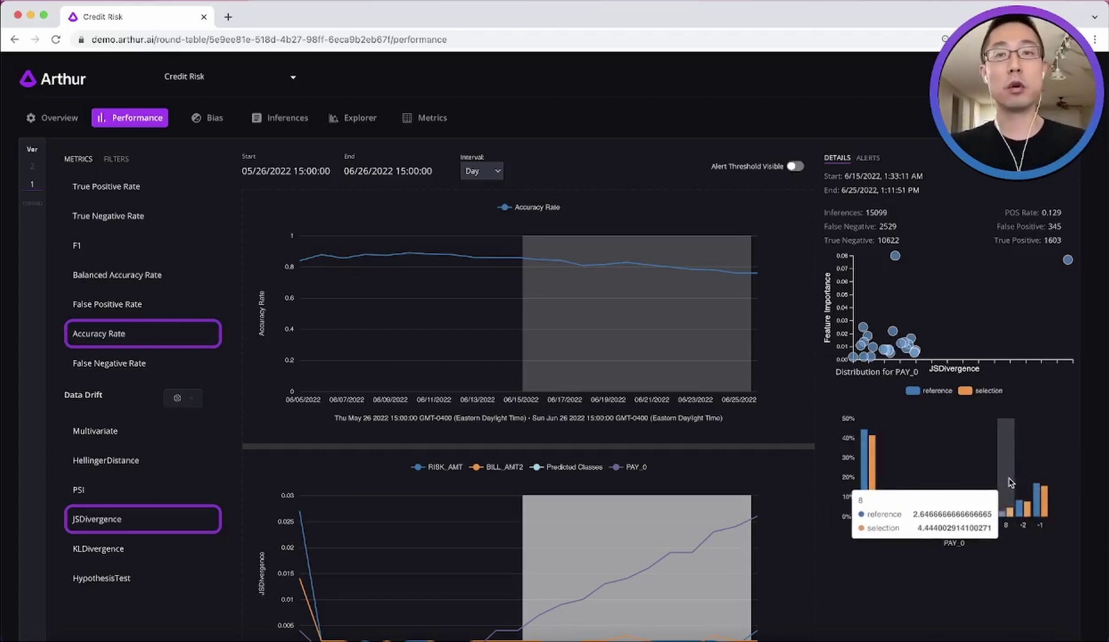
Open the inference timestamped 22-06-26 2:00:15 PM and examine its input attributes and importance scores
click(280, 119)
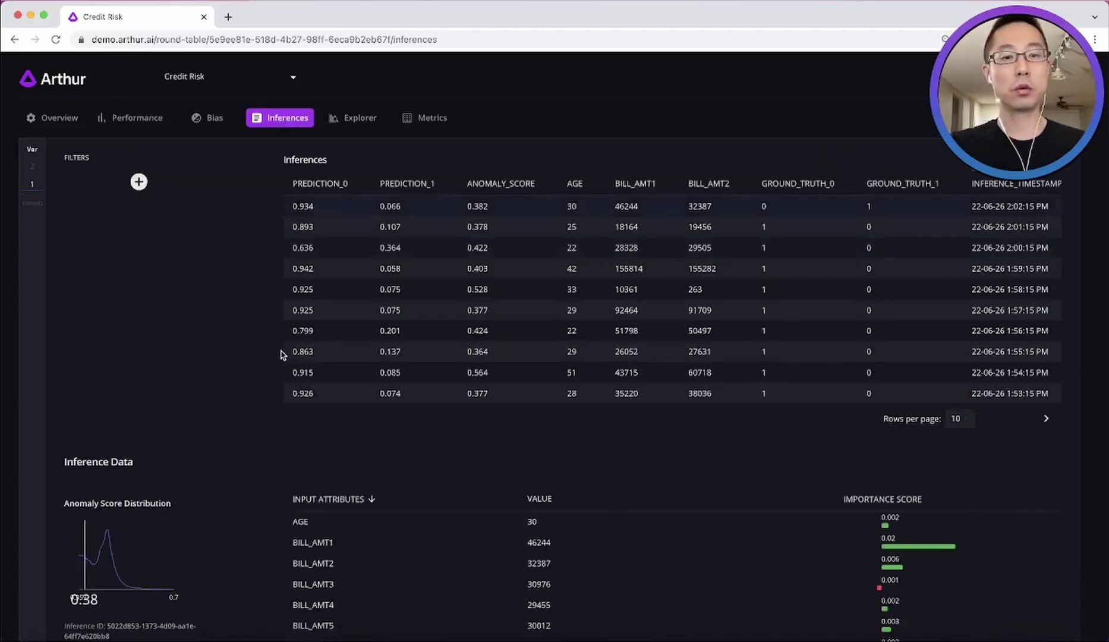
scroll(282, 347, down, 3)
scroll(356, 300, up, 4)
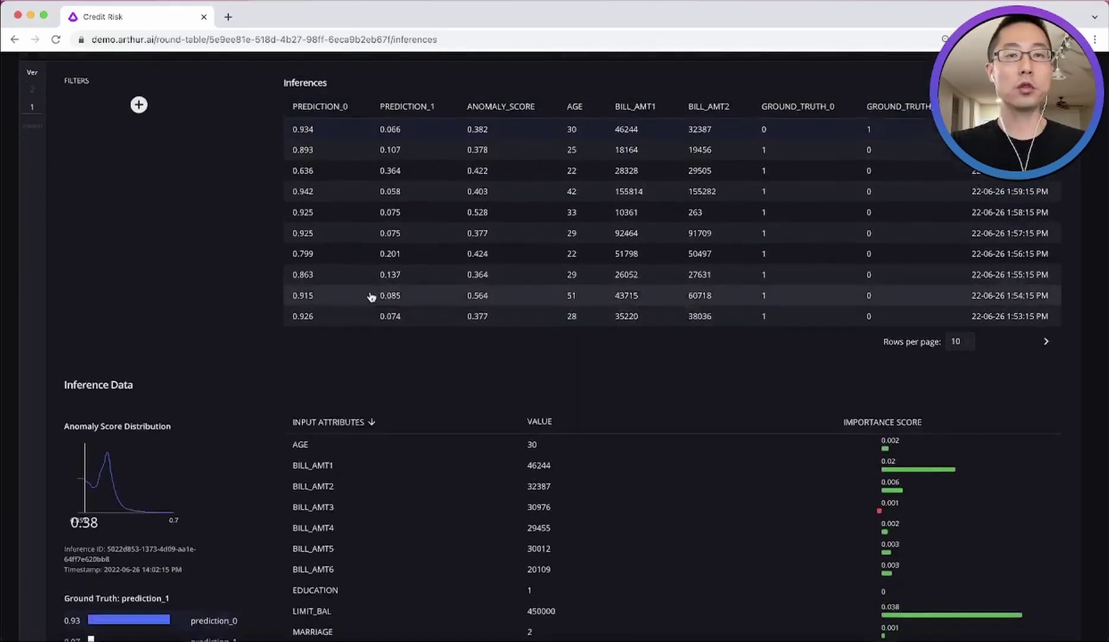
click(425, 226)
scroll(193, 426, down, 5)
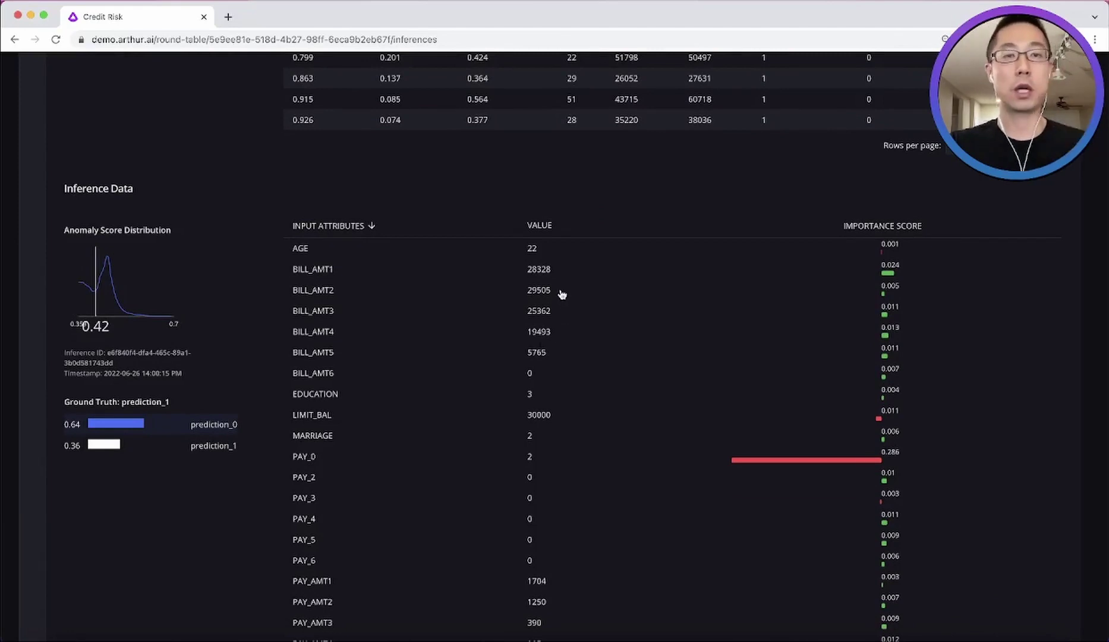
scroll(562, 294, down, 2)
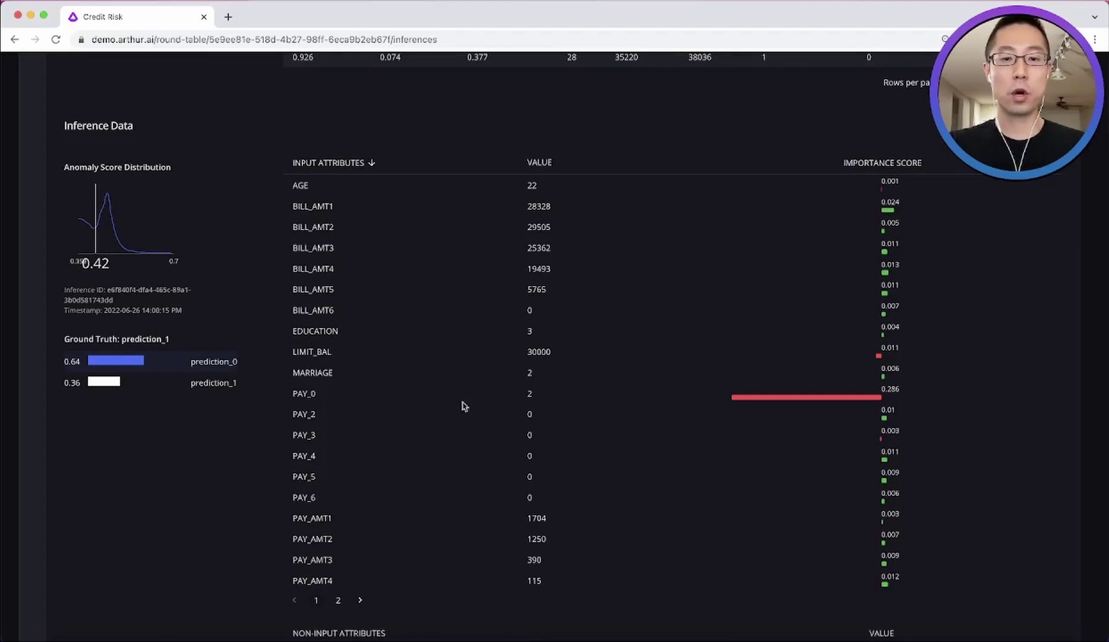
Set the inference's PAY_0 value to 0 as a what-if test, and open a blank filter for the inferences list
click(536, 395)
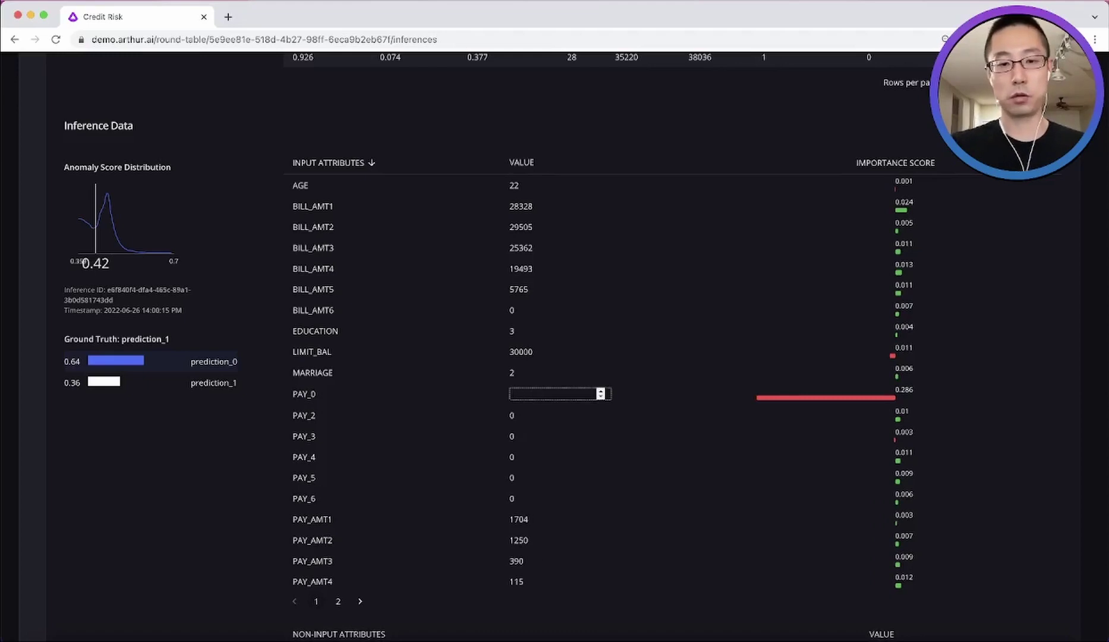
key(Return)
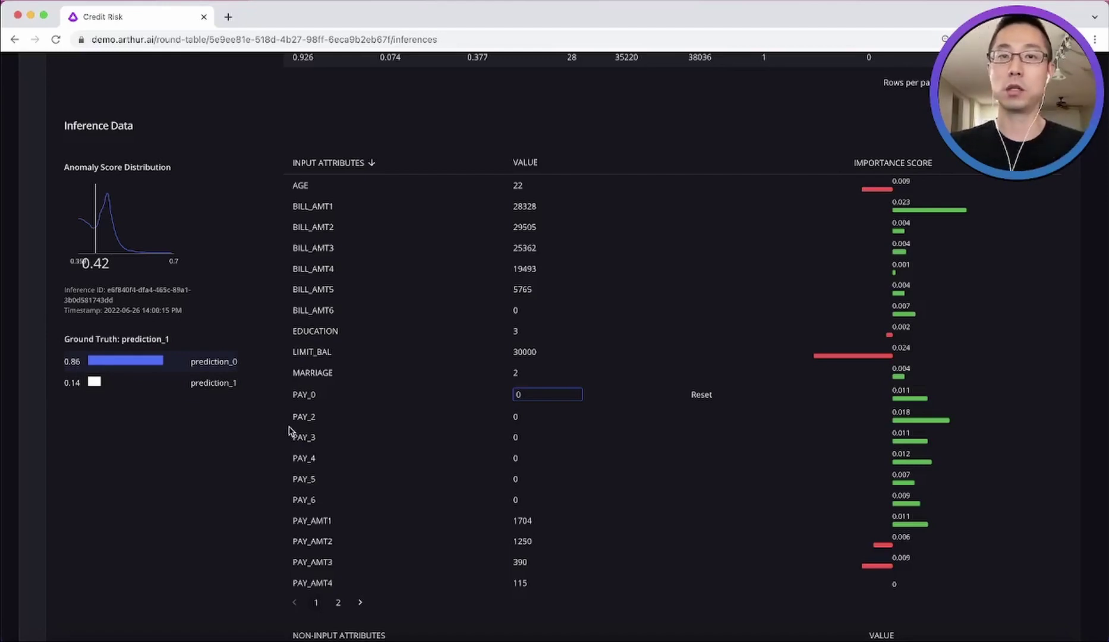
scroll(297, 392, up, 6)
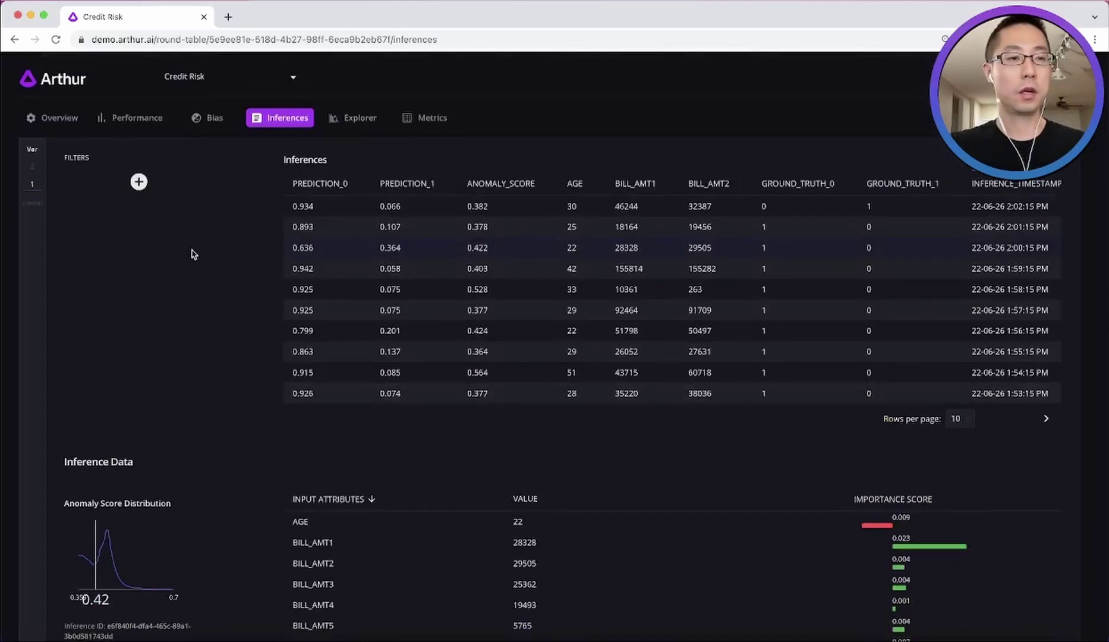
click(138, 182)
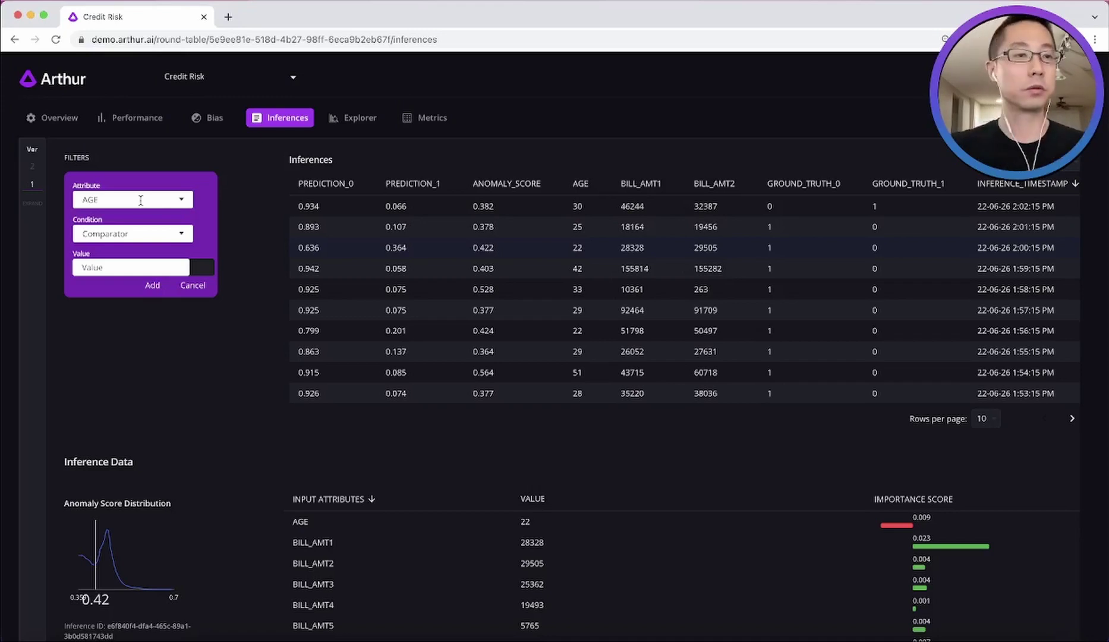
Compare the AGE groups' relative rates in the bias view and set the fairness threshold to 12%
click(208, 123)
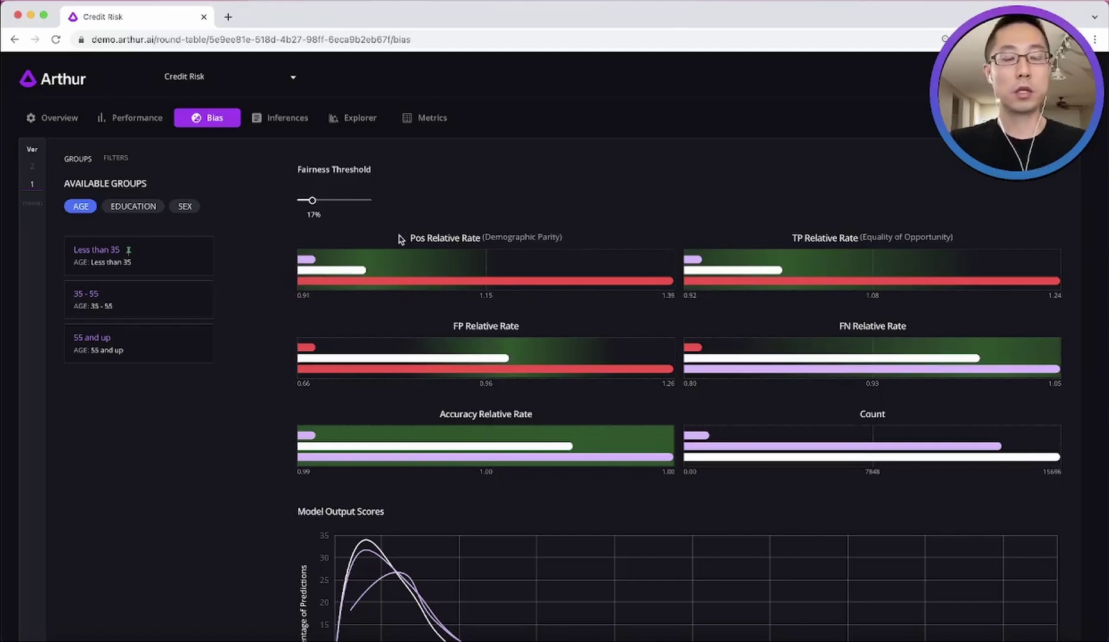
mouse_move(438, 237)
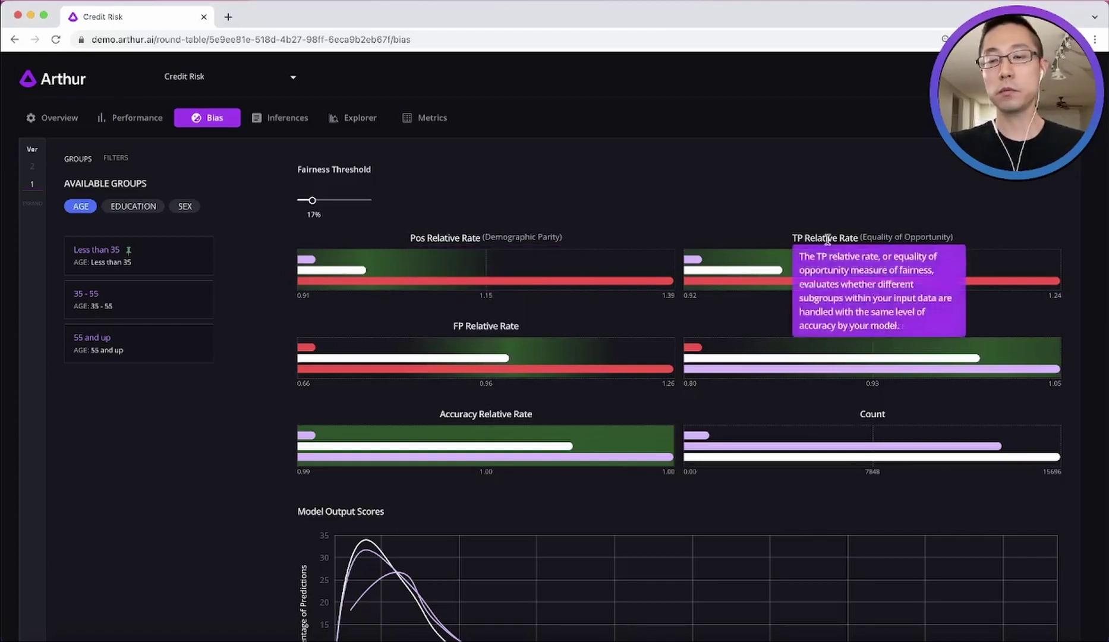
mouse_move(340, 268)
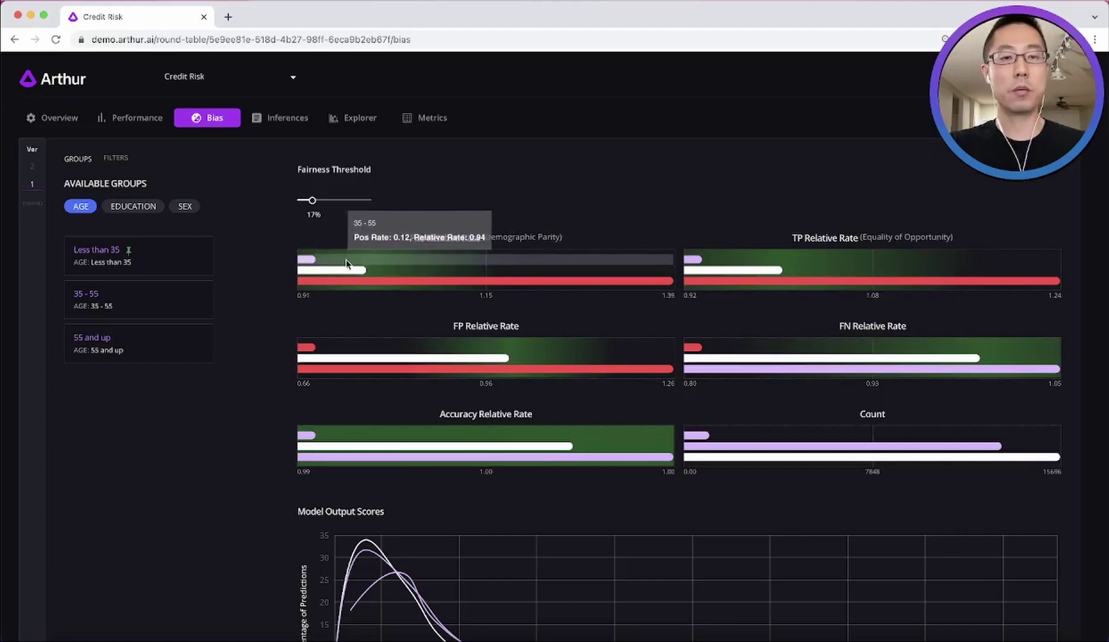
mouse_move(379, 268)
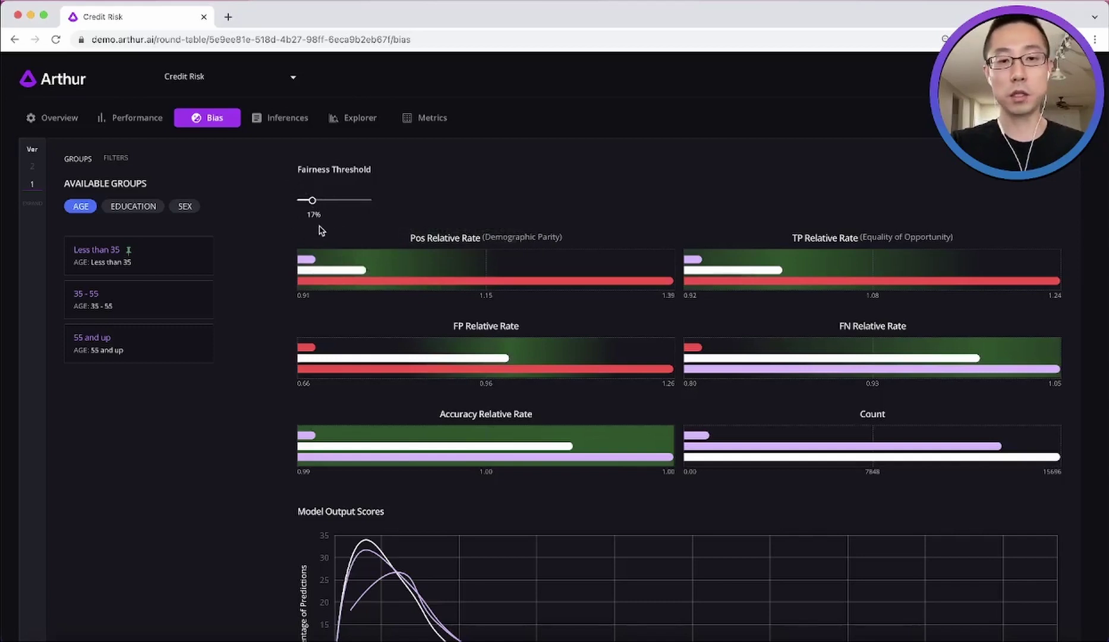
mouse_move(414, 278)
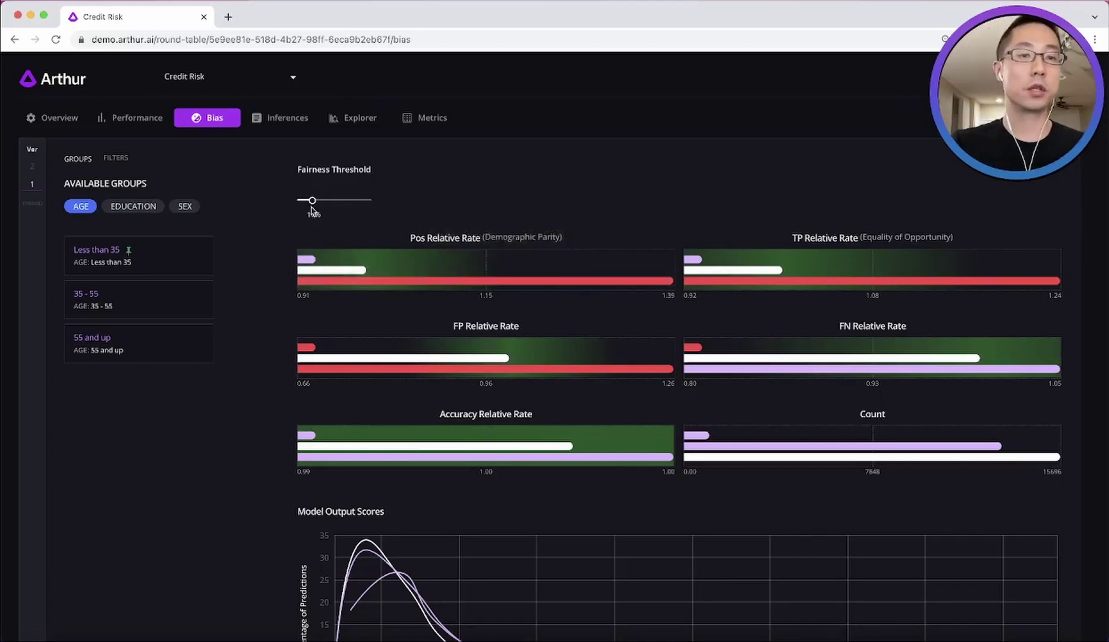
mouse_move(313, 203)
mouse_down()
mouse_move(344, 206)
mouse_move(309, 207)
mouse_up()
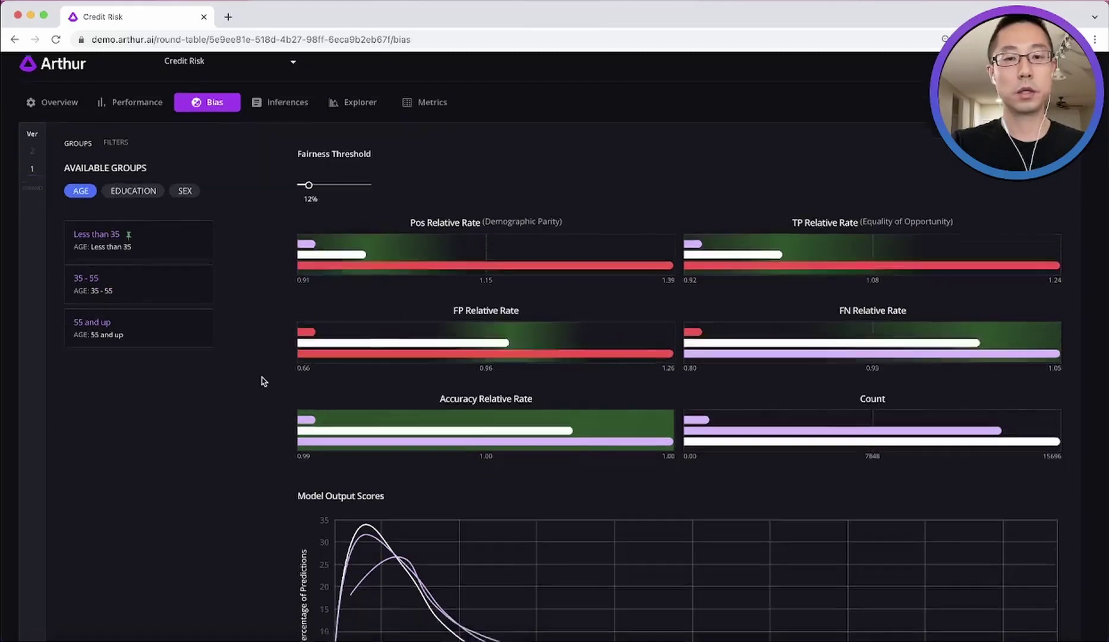
scroll(265, 380, down, 3)
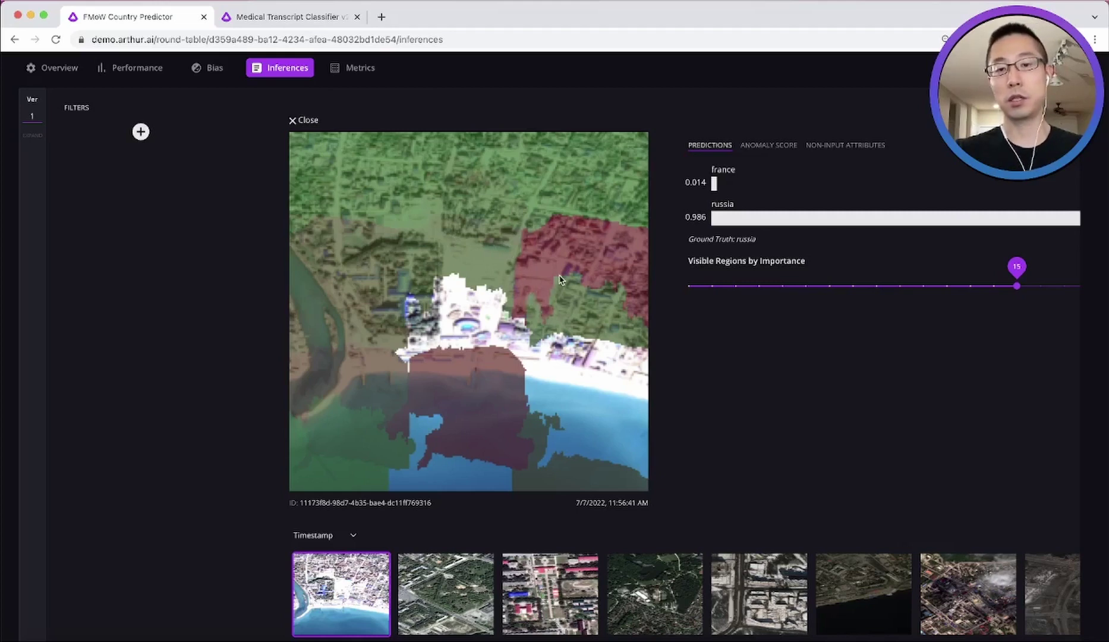
Switch to the Medical Transcript Classifier model's inferences
click(276, 16)
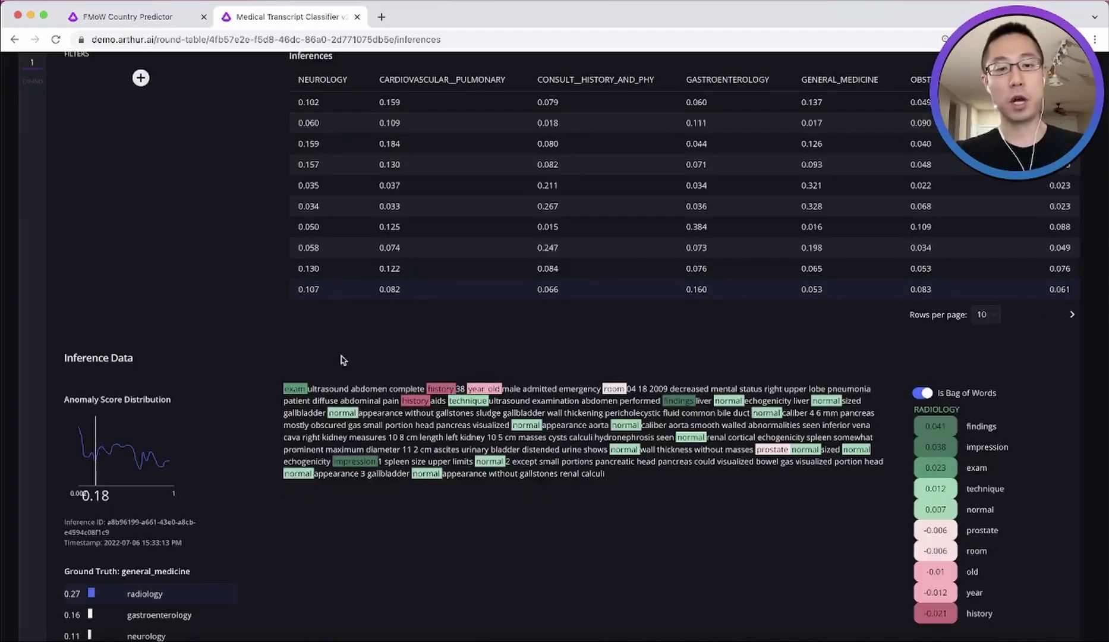